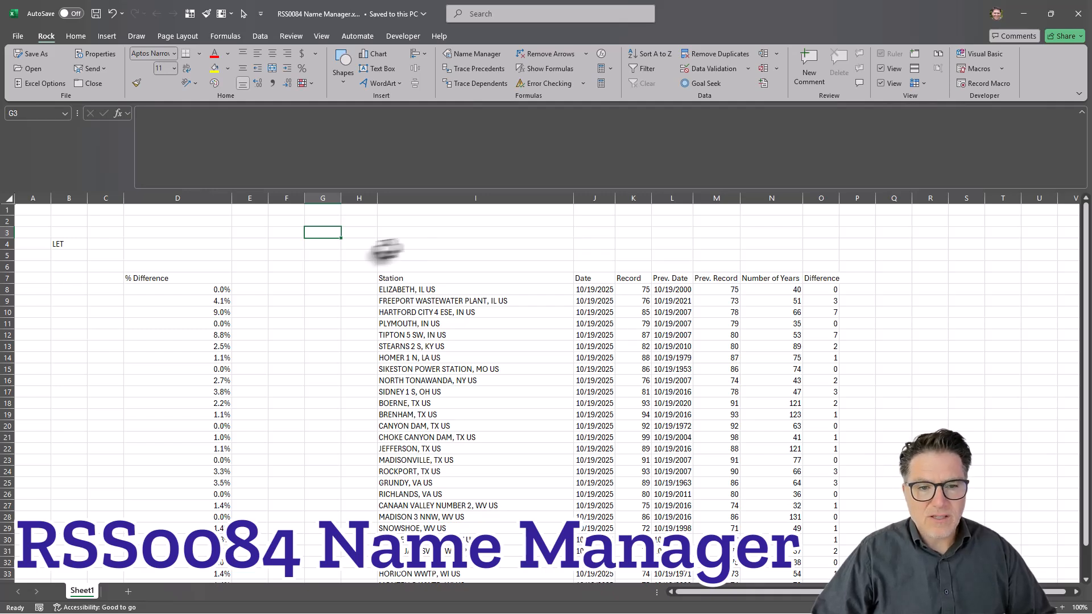
- Remove the prevRecord,M8:M35 line from the LET formula in D8 and store the formula as text with a leading apostrophe
click(206, 287)
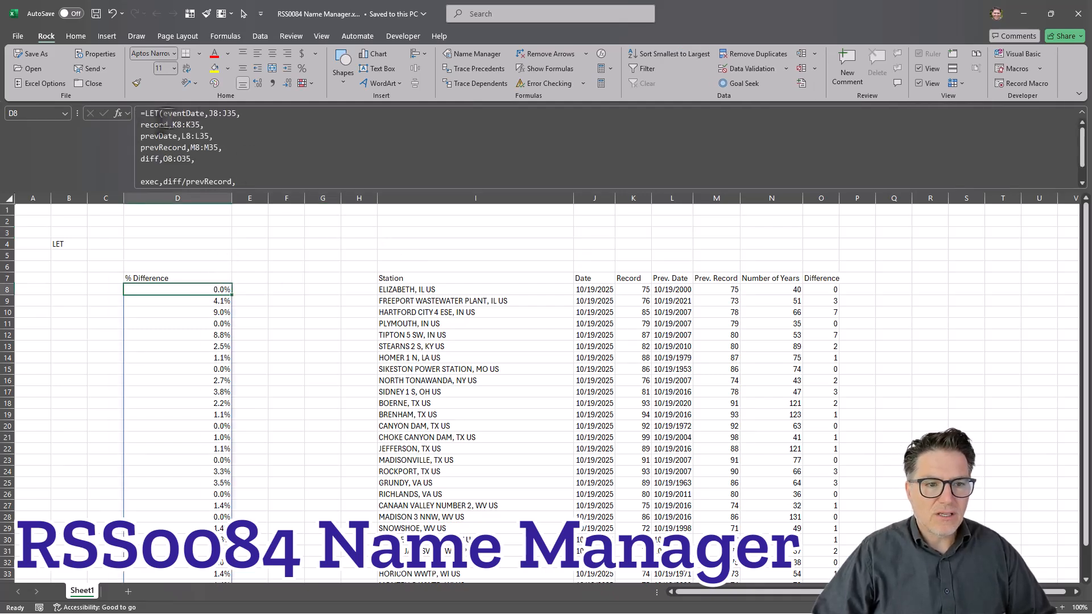
drag(255, 188, 254, 229)
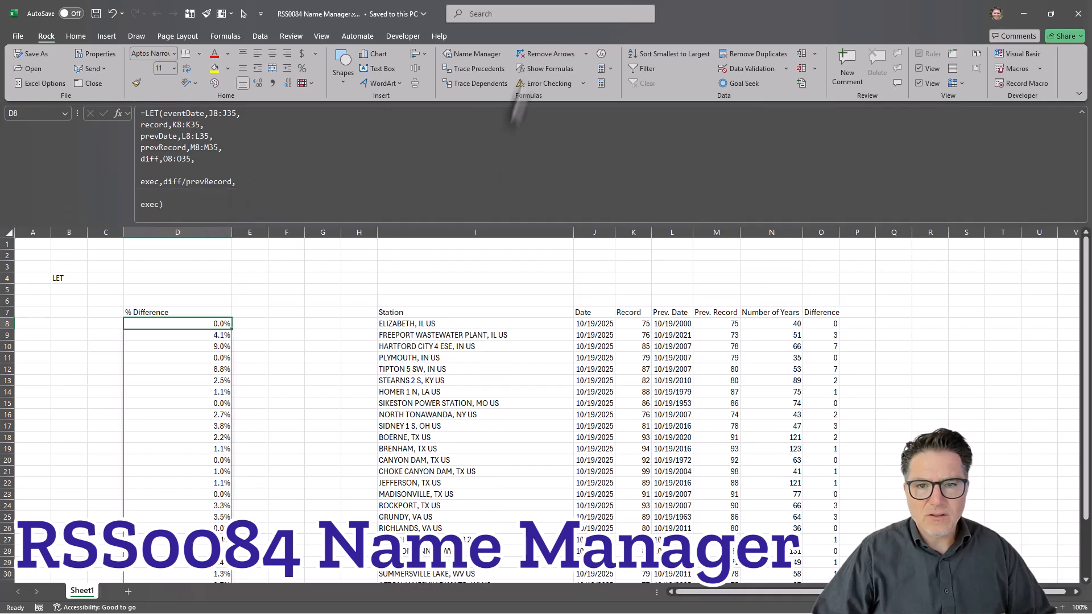
click(475, 54)
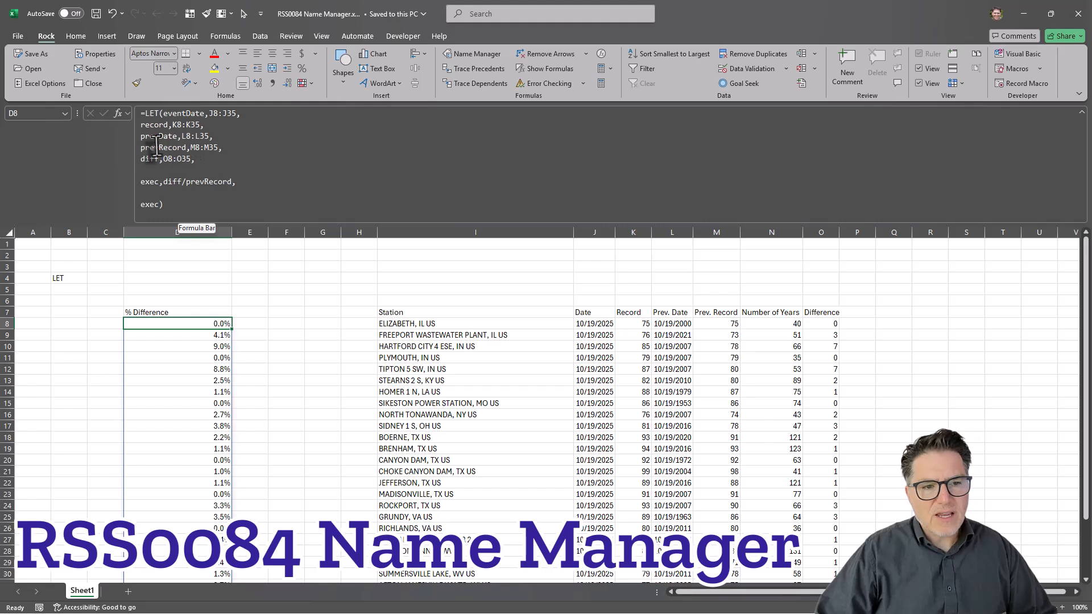
drag(141, 149, 260, 152)
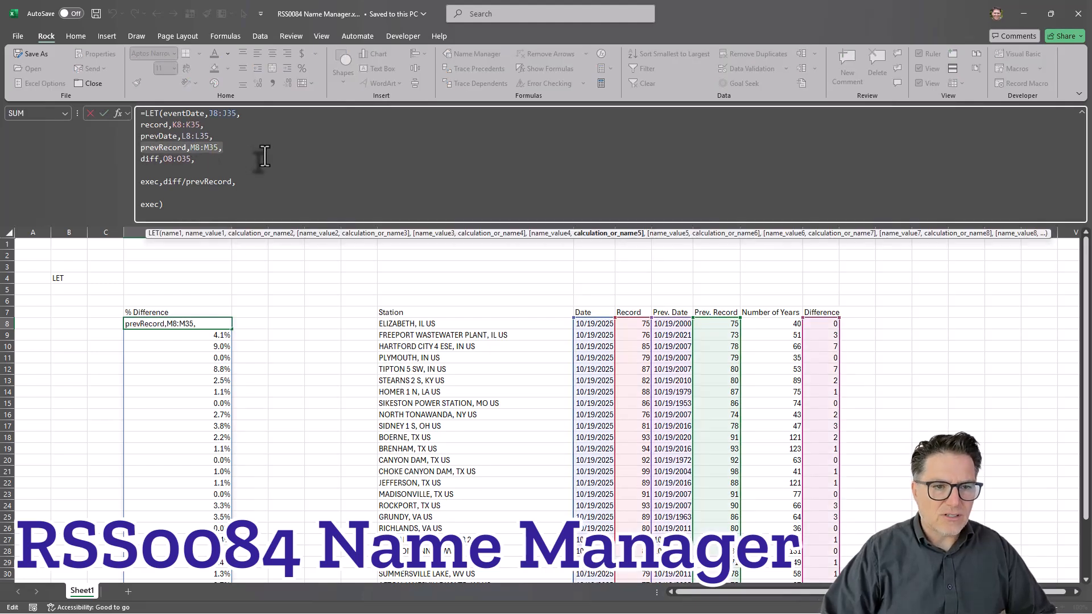
key(Delete)
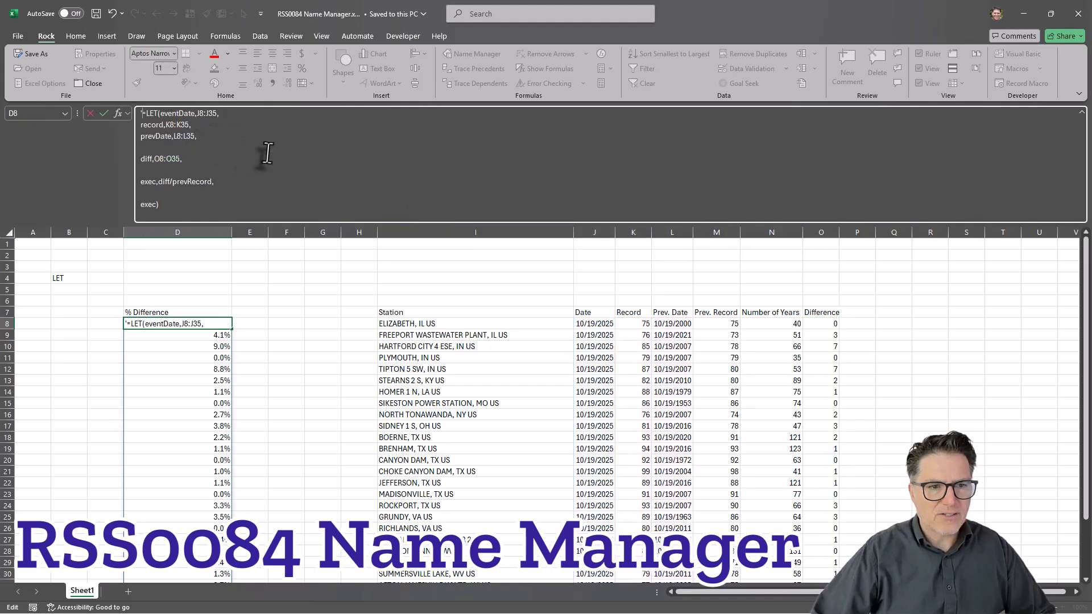
key(Tab)
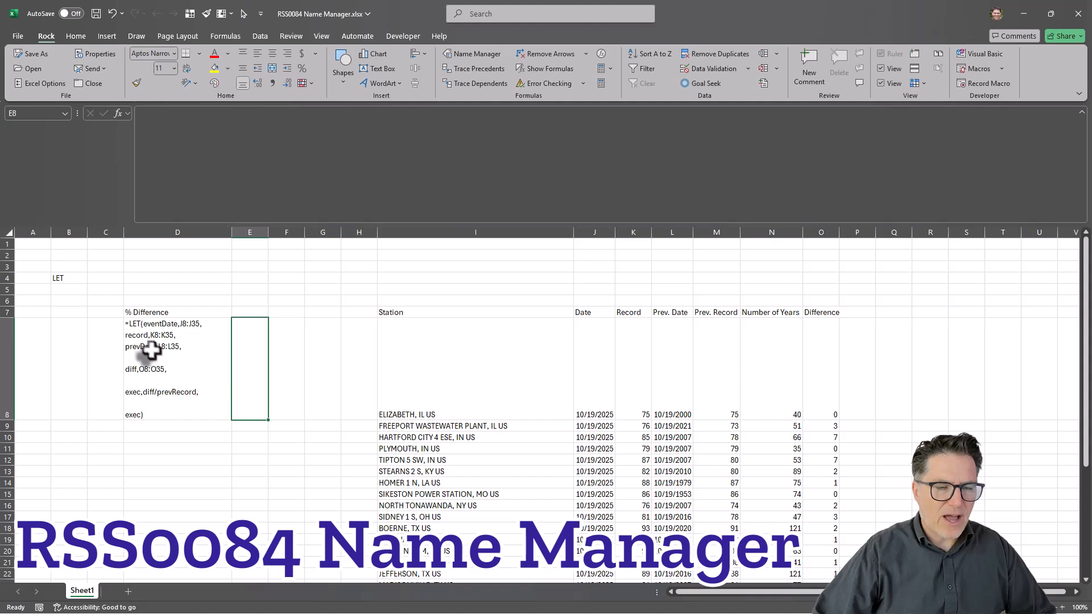
- Set the height of row 8 to 14.4
click(146, 325)
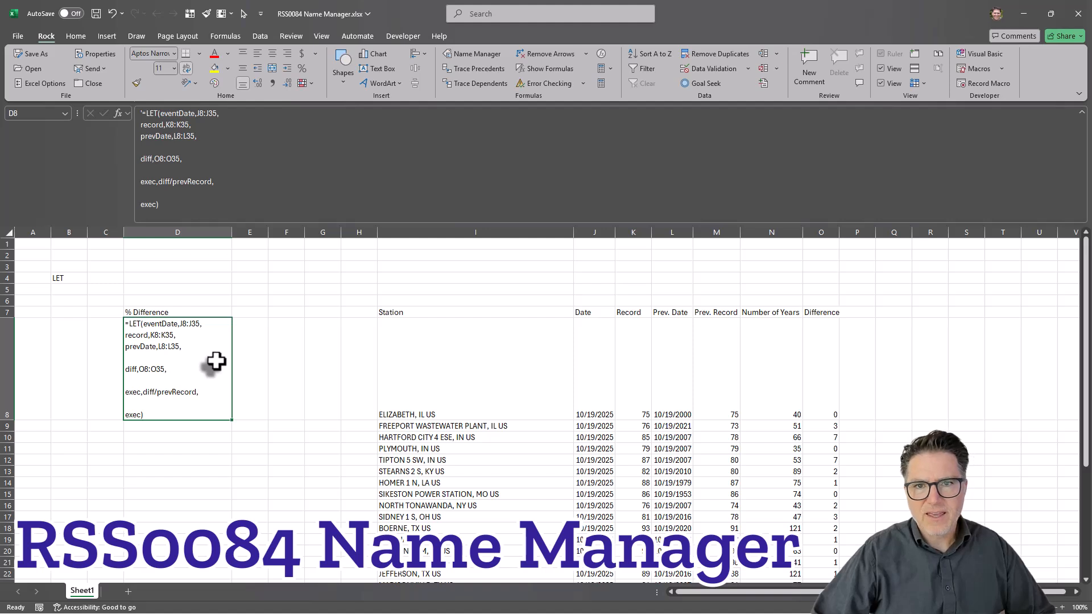
right_click(4, 365)
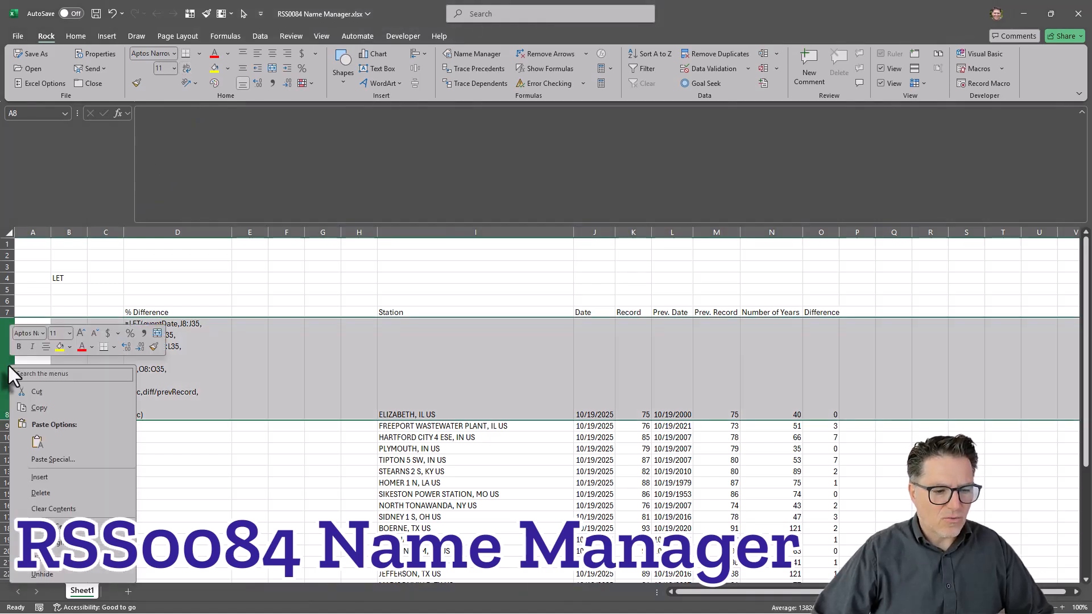
key(r)
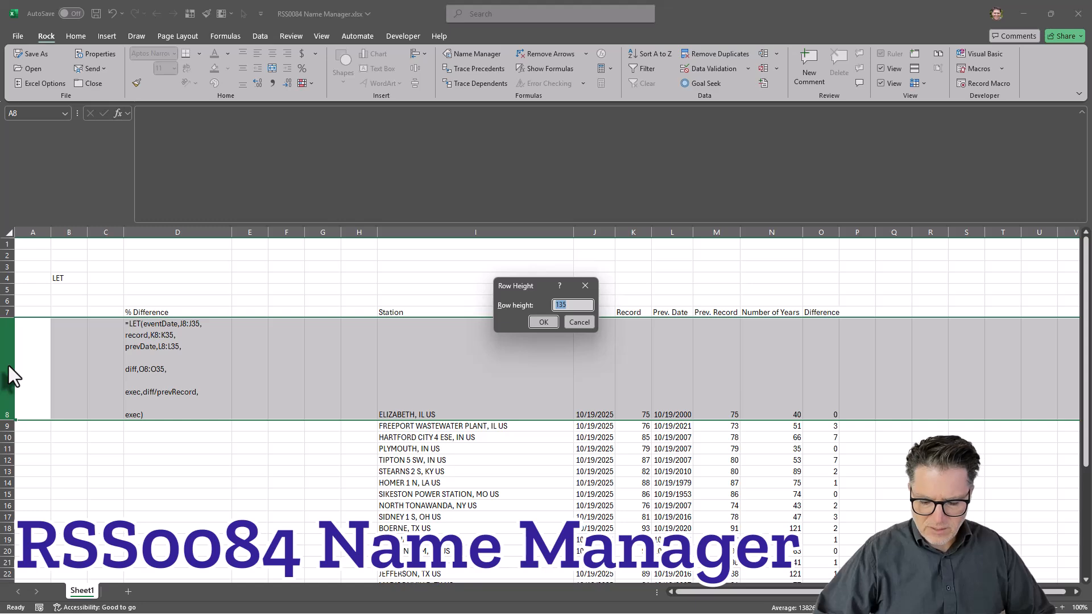
text(14.4)
key(Return)
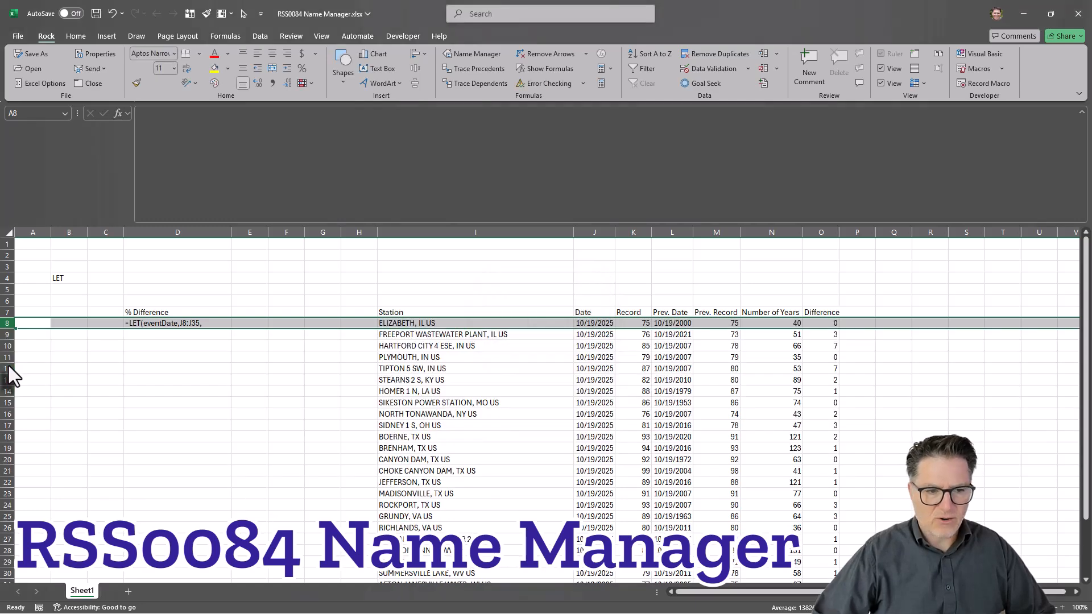
click(268, 370)
- Define a workbook-scoped name prevRecord that refers to =Sheet1!$M$8:$M$35
click(151, 323)
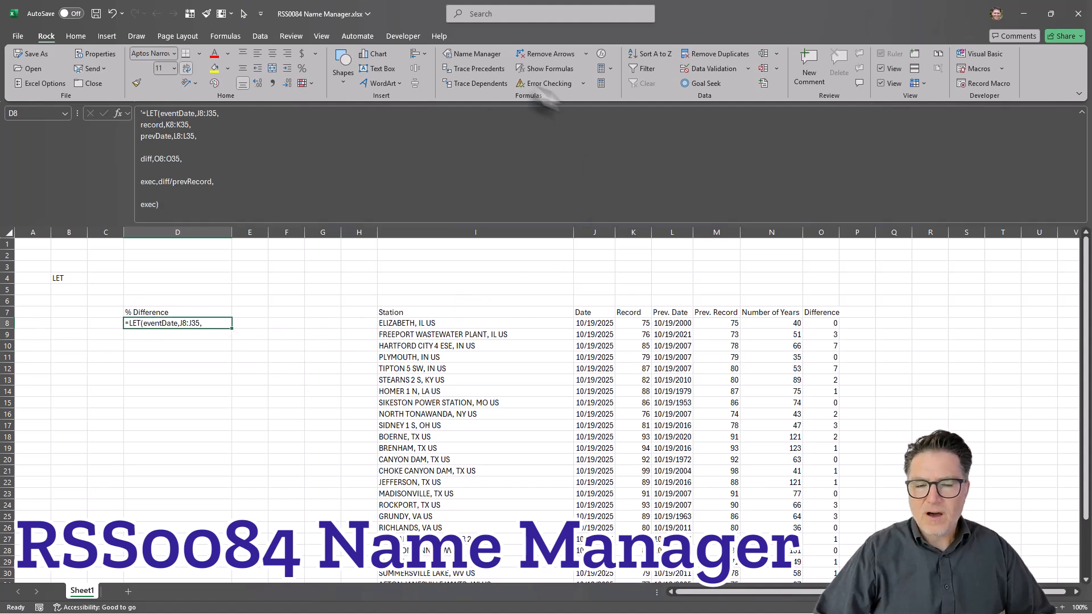
click(472, 53)
drag(733, 199, 373, 131)
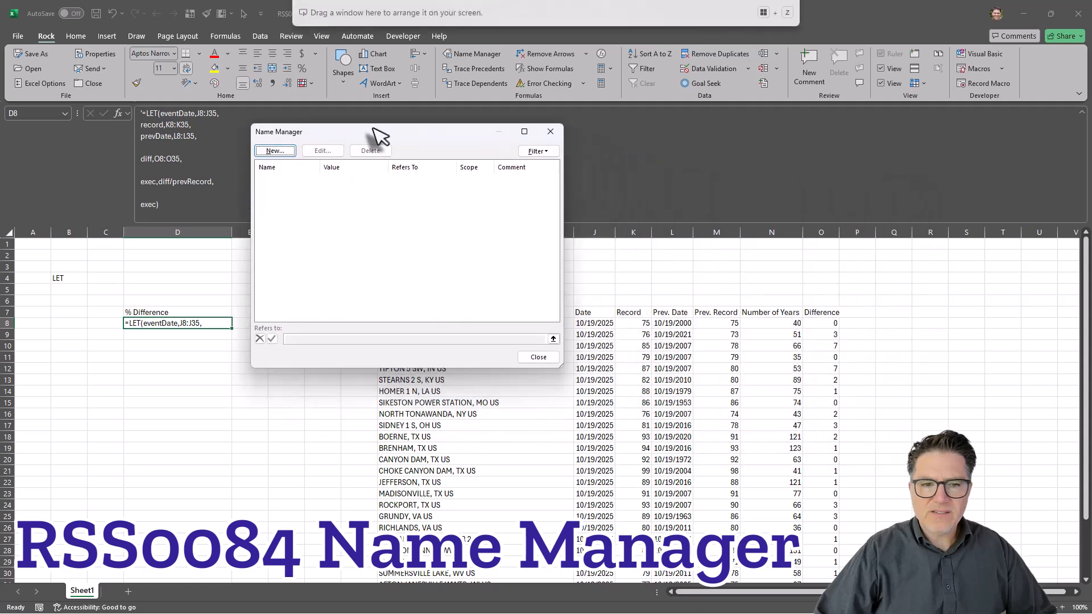
click(271, 146)
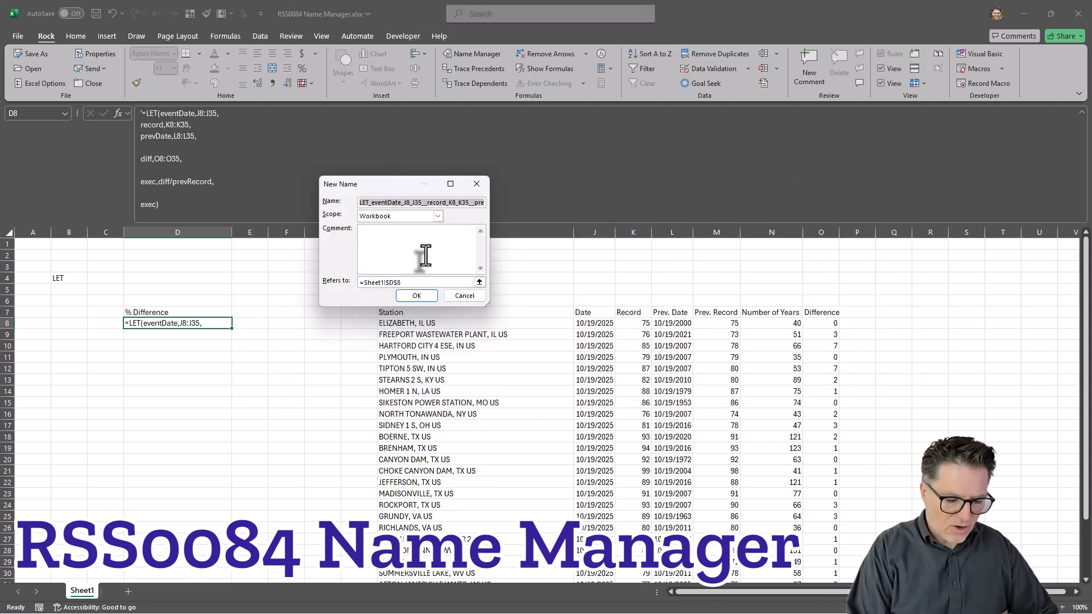
text(prevR)
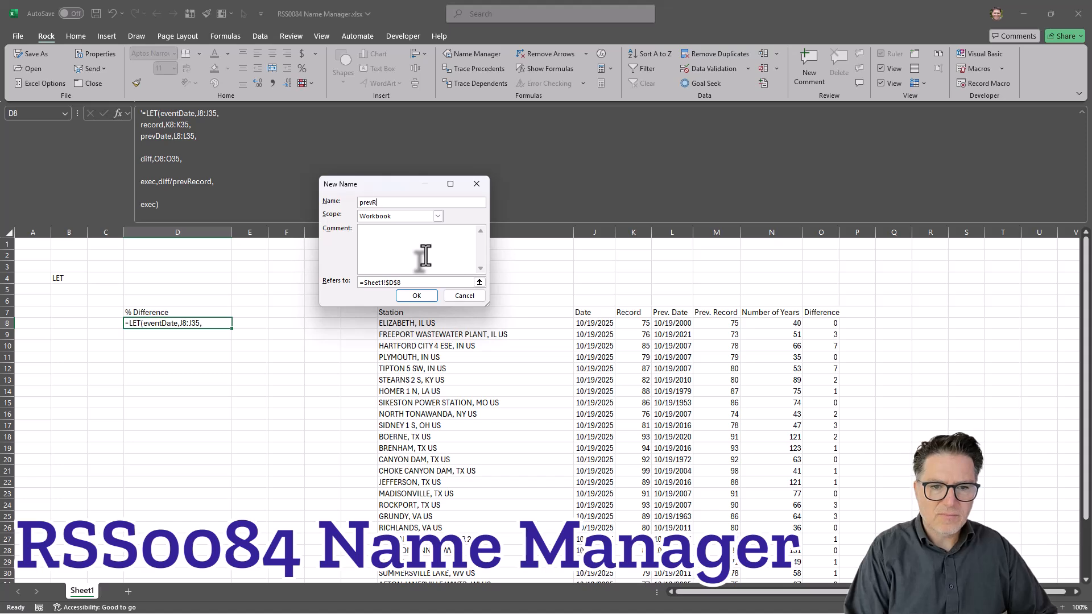
text(ecord)
drag(407, 280, 317, 281)
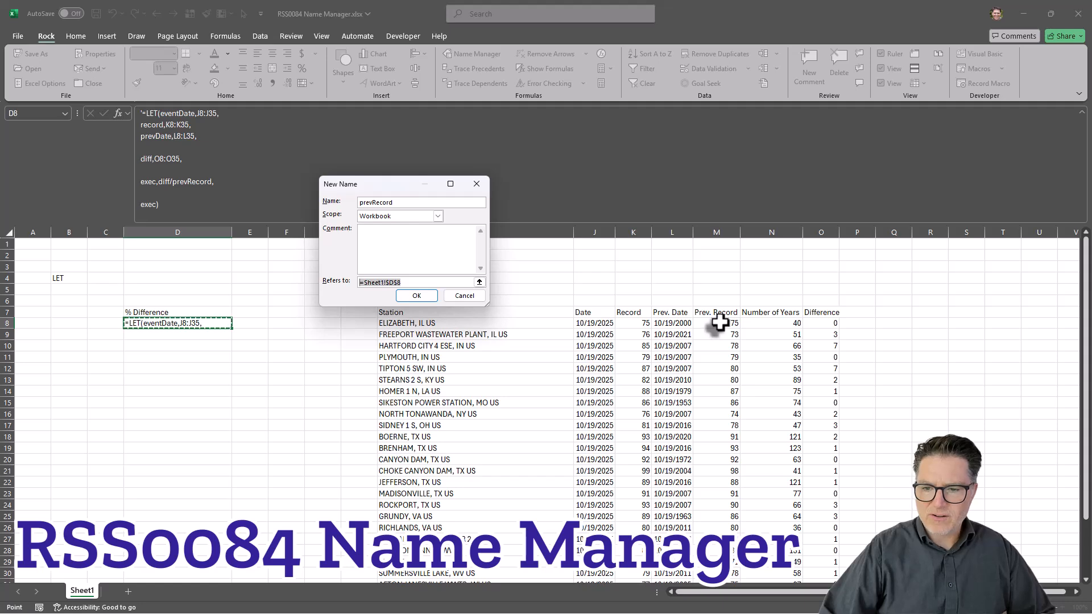
drag(719, 323, 718, 562)
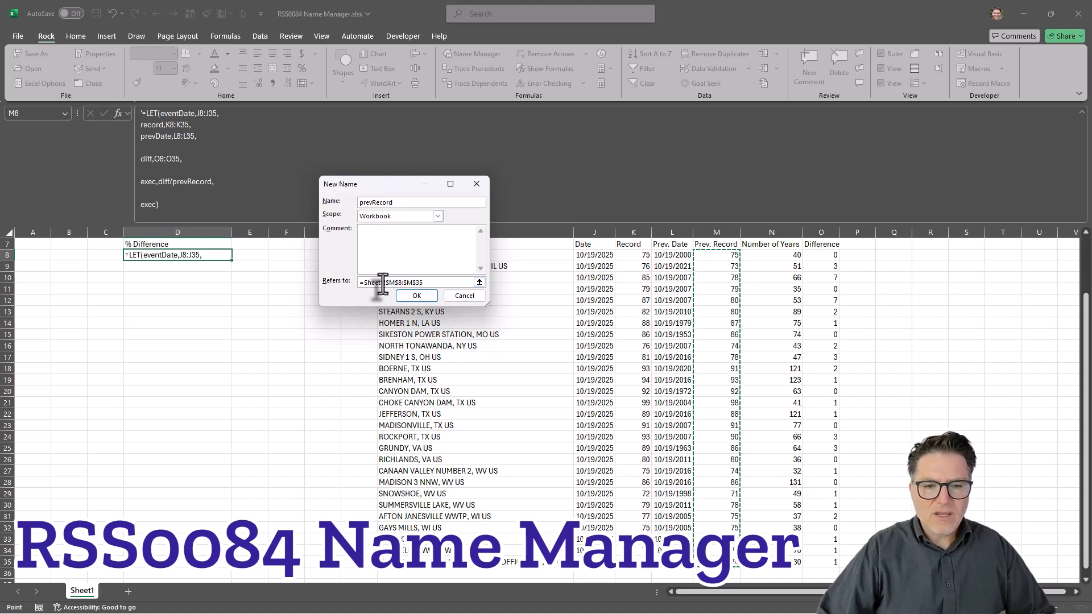
click(416, 295)
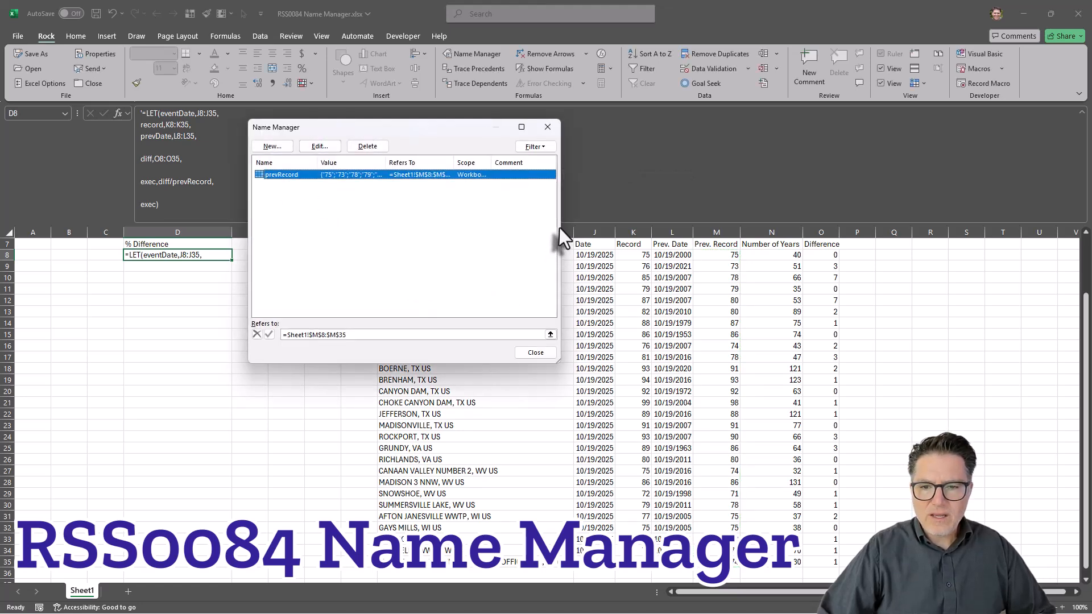
- Enlarge the Name Manager, widen its Scope, Refers To and Value columns to review prevRecord, and close it
drag(559, 364, 805, 398)
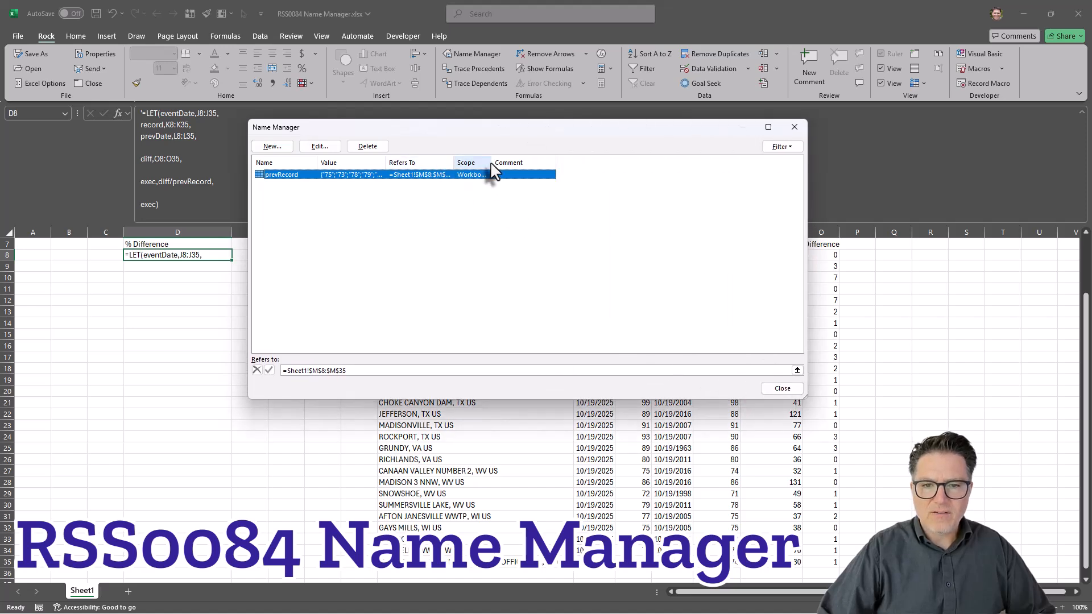
drag(491, 163, 538, 164)
drag(452, 161, 493, 163)
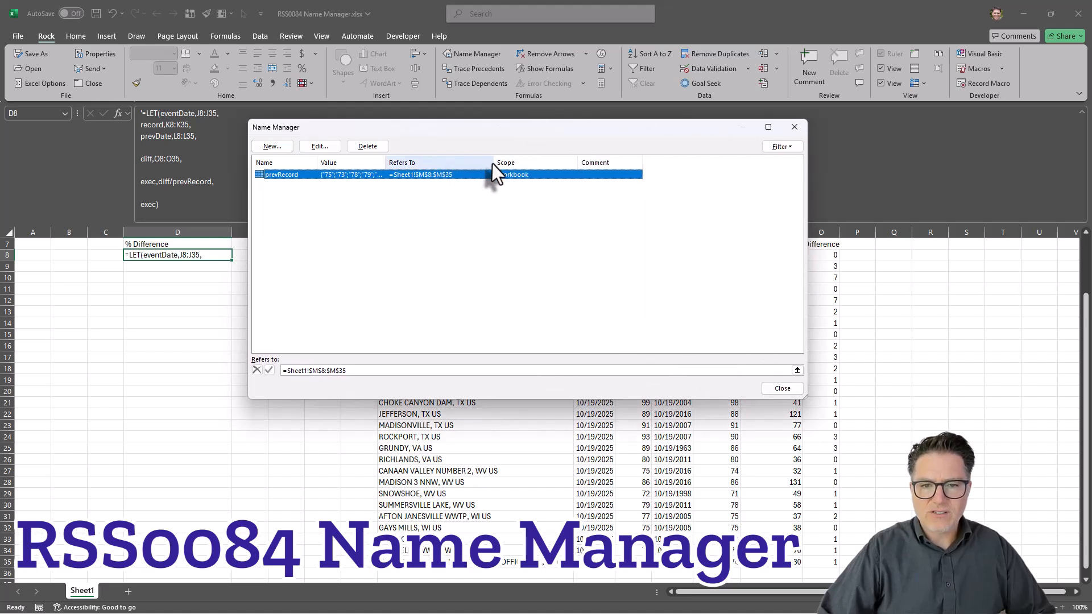
drag(387, 160, 413, 162)
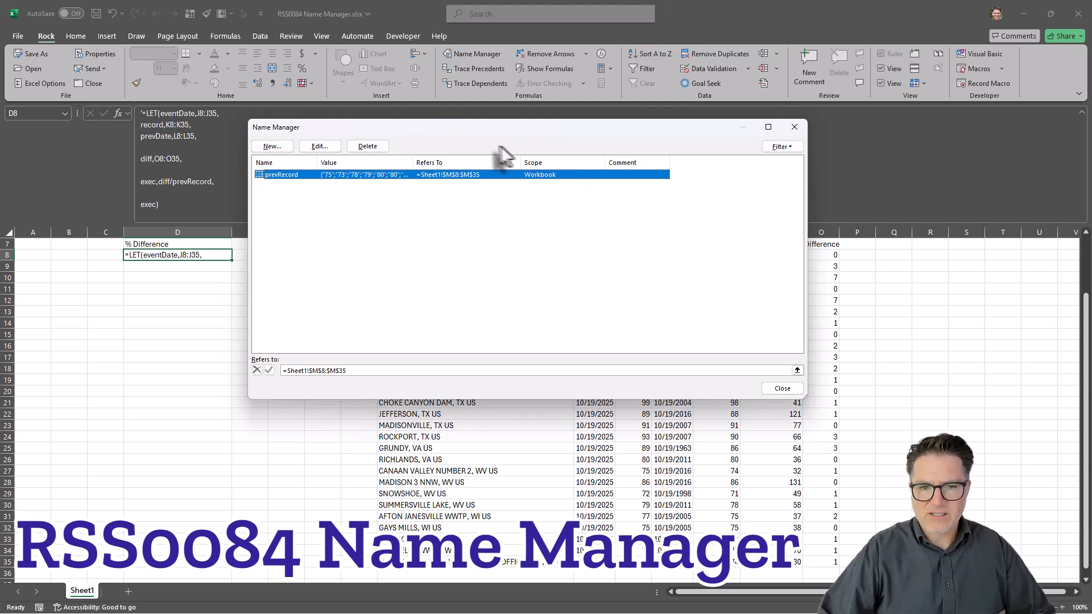
click(781, 389)
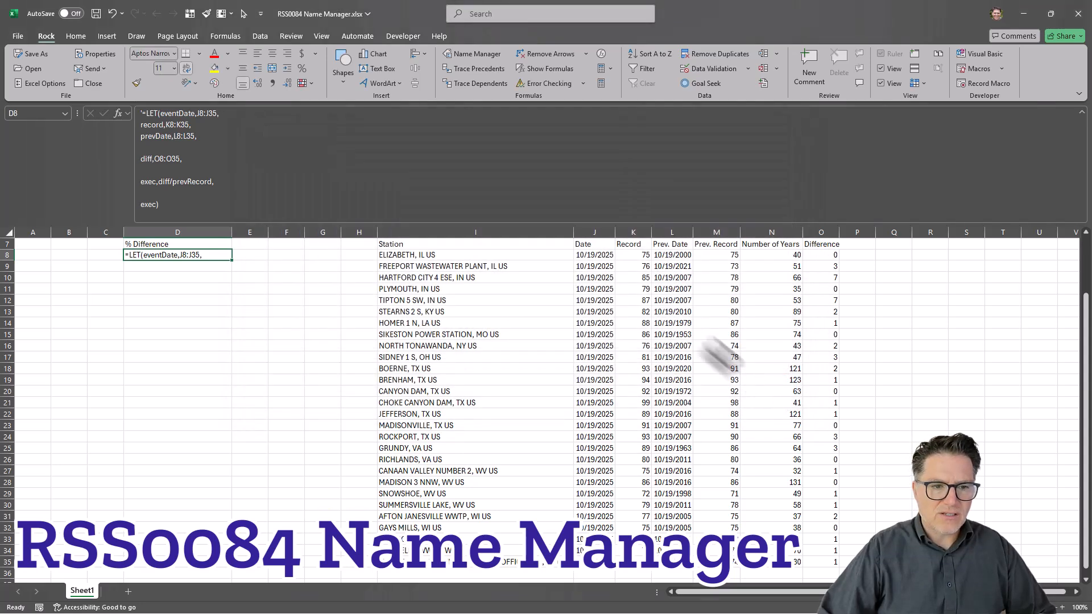
- Remove the leading apostrophe from the text in D8 so that it calculates as a LET formula
click(139, 116)
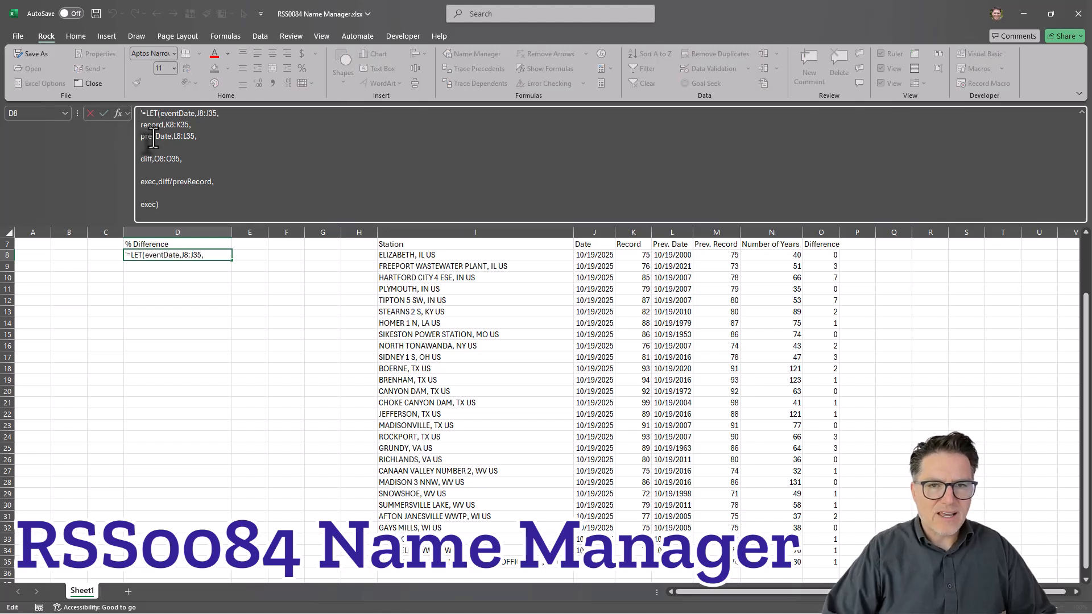
key(Delete)
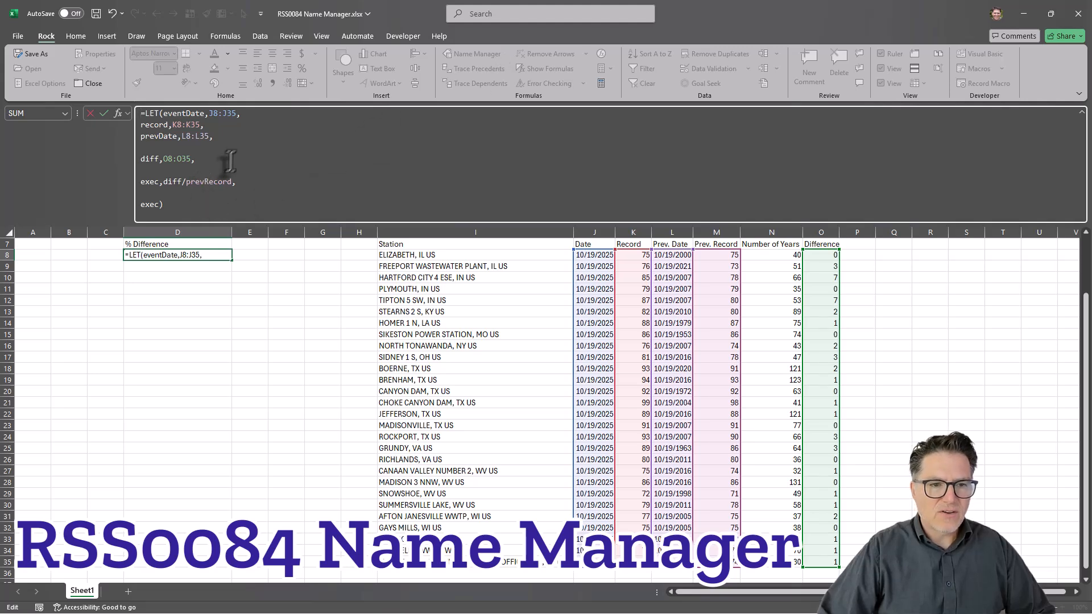
click(212, 205)
key(Return)
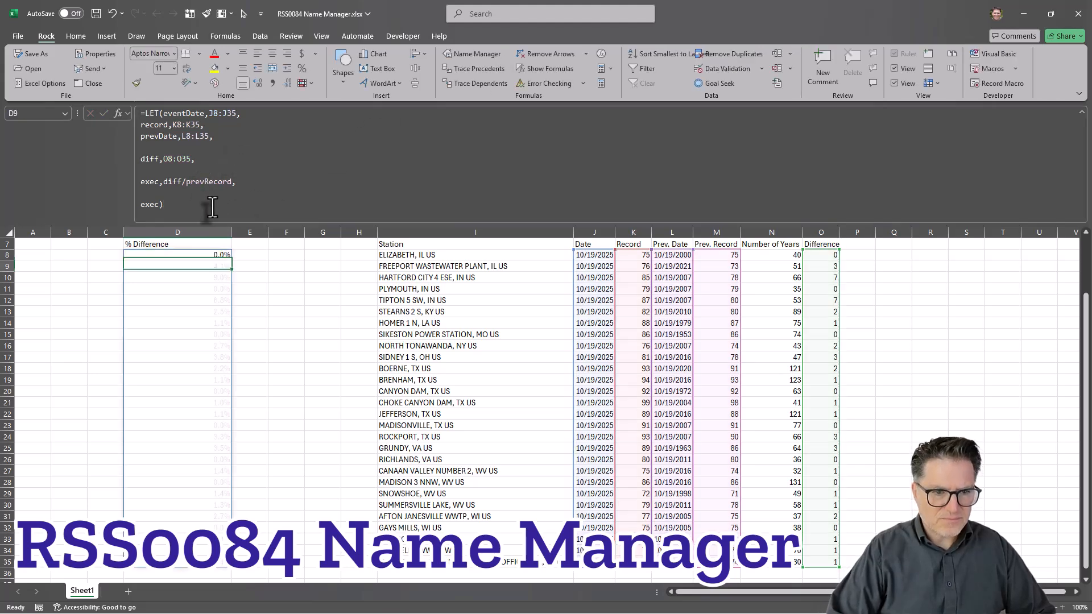
- Remove the diff,O8:O35 line from the LET formula in D8 and store the formula as text with a leading apostrophe
click(214, 255)
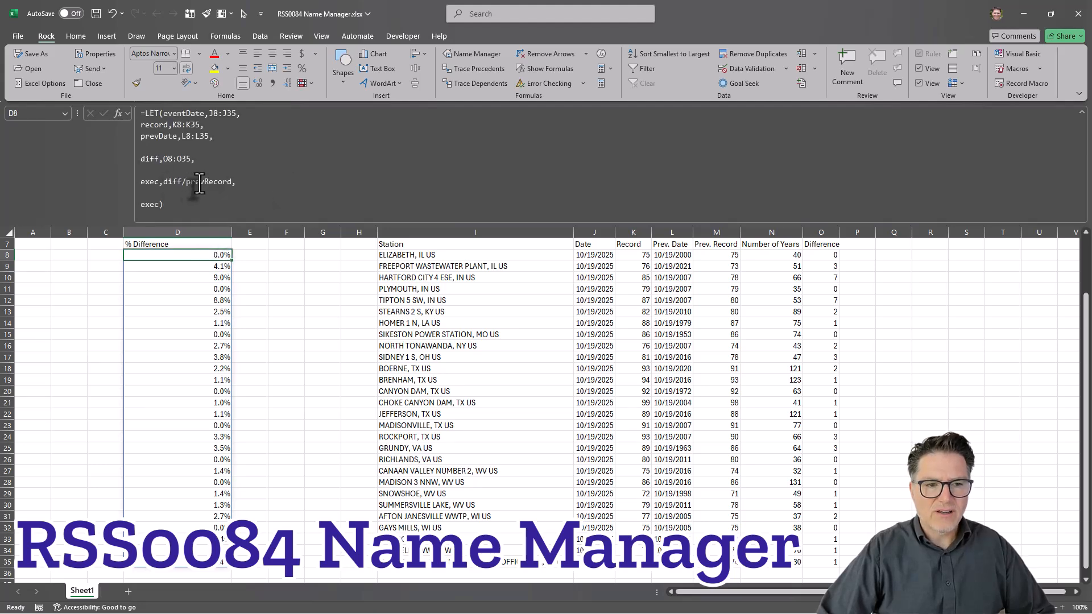
click(341, 183)
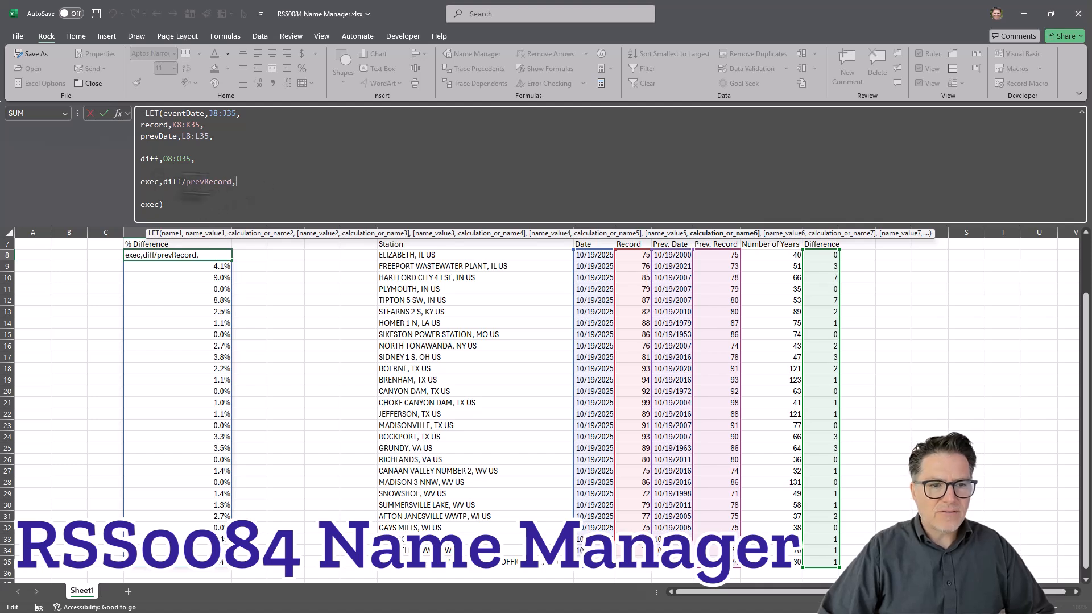
drag(138, 160, 248, 167)
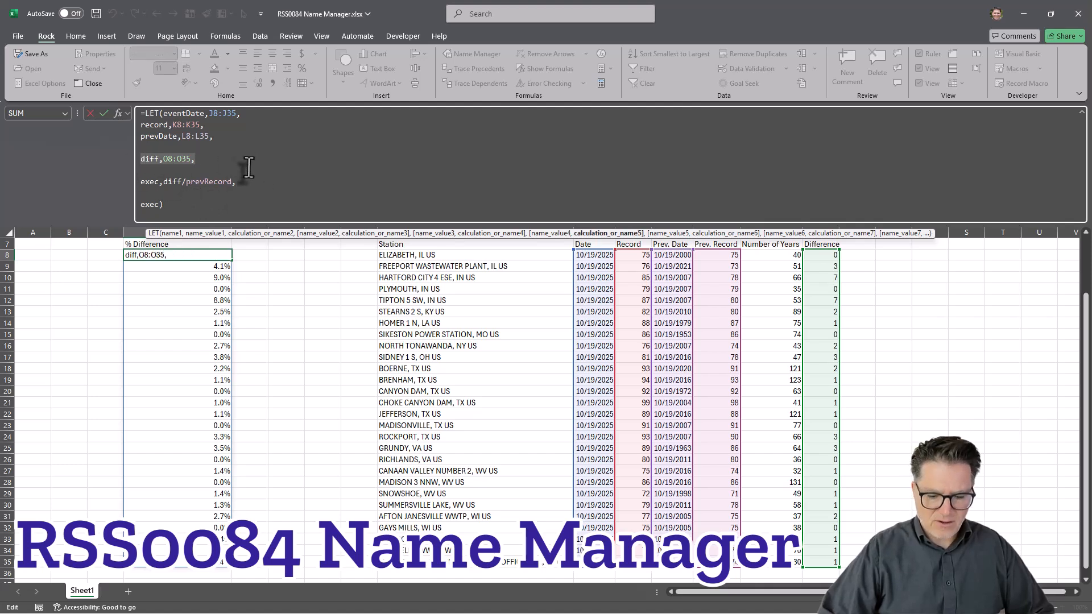
key(Delete)
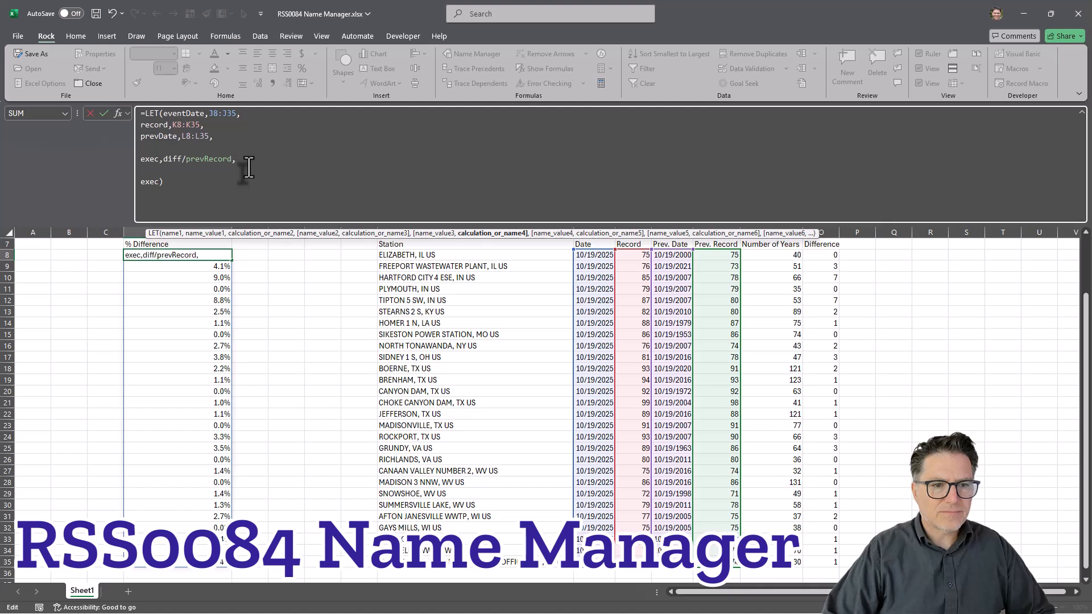
click(140, 117)
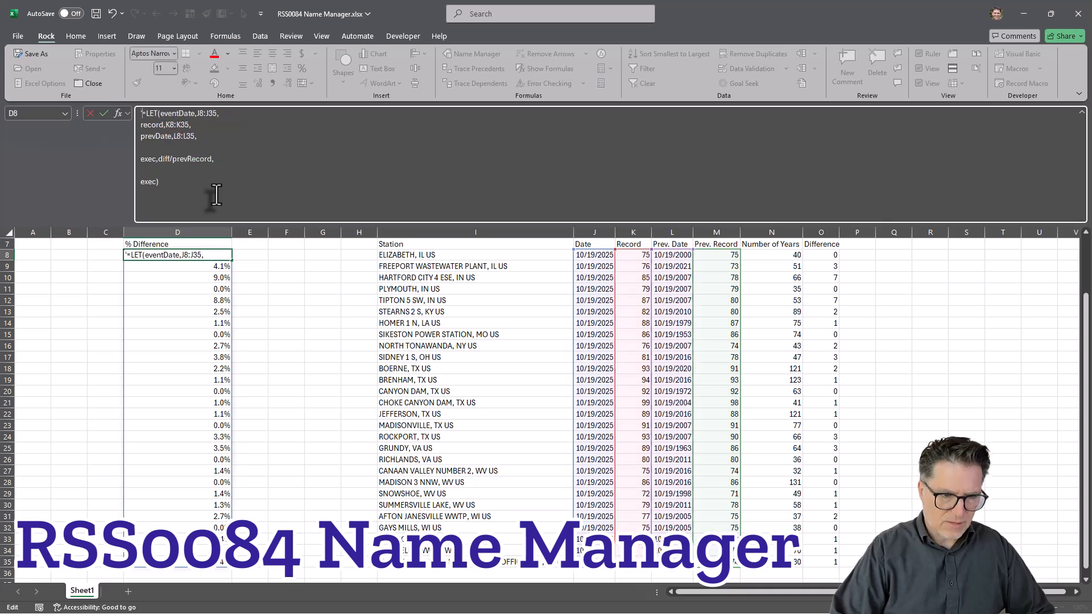
key(Tab)
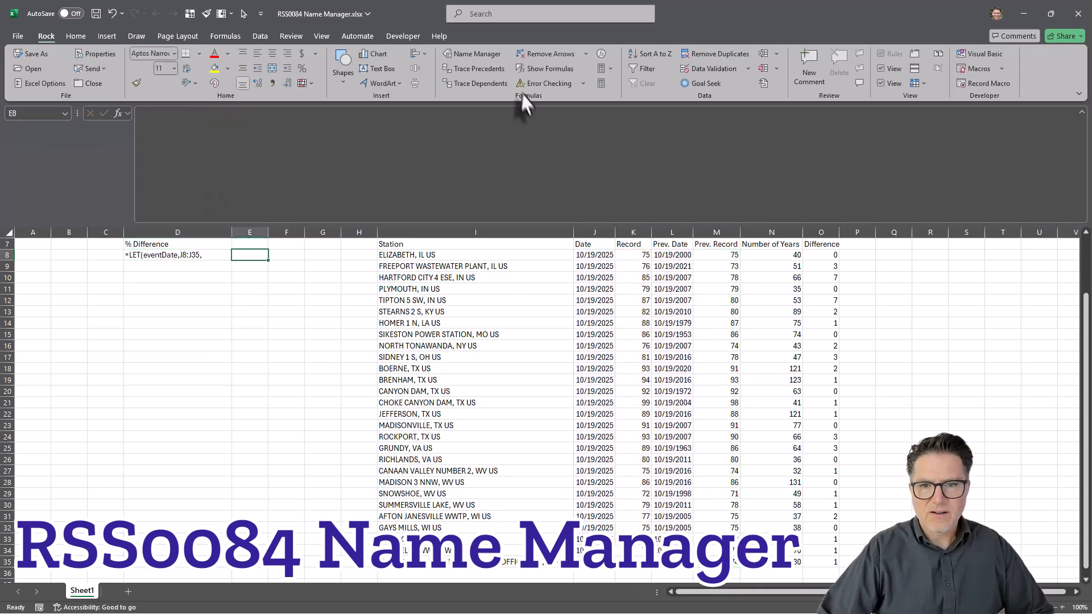
- Define a workbook-scoped name diff that refers to =Sheet1!$O$8:$O$35 and close the Name Manager
click(478, 54)
click(278, 148)
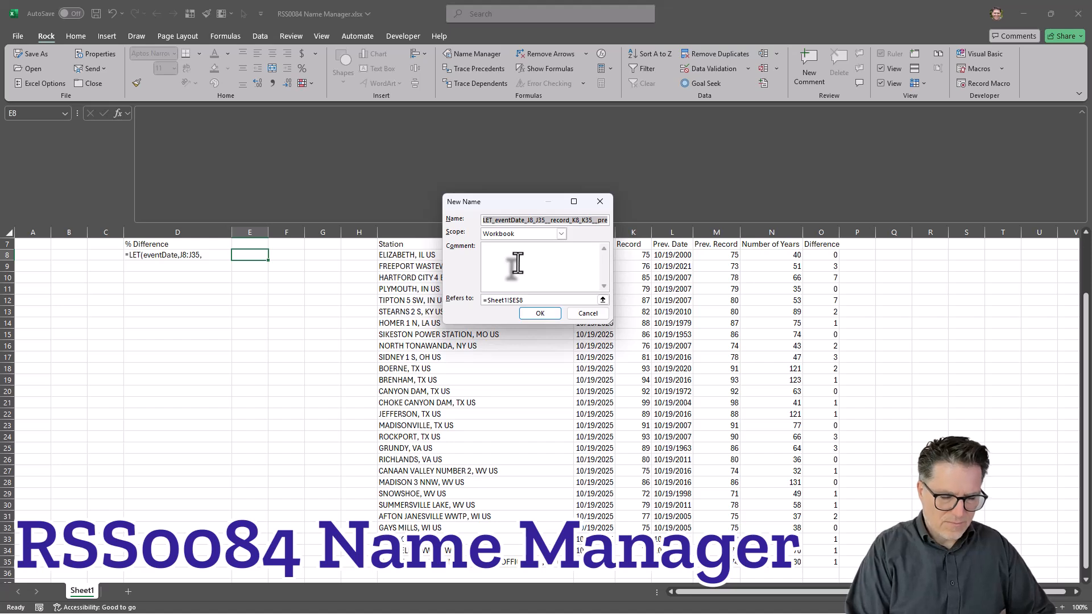
text(diff)
click(524, 300)
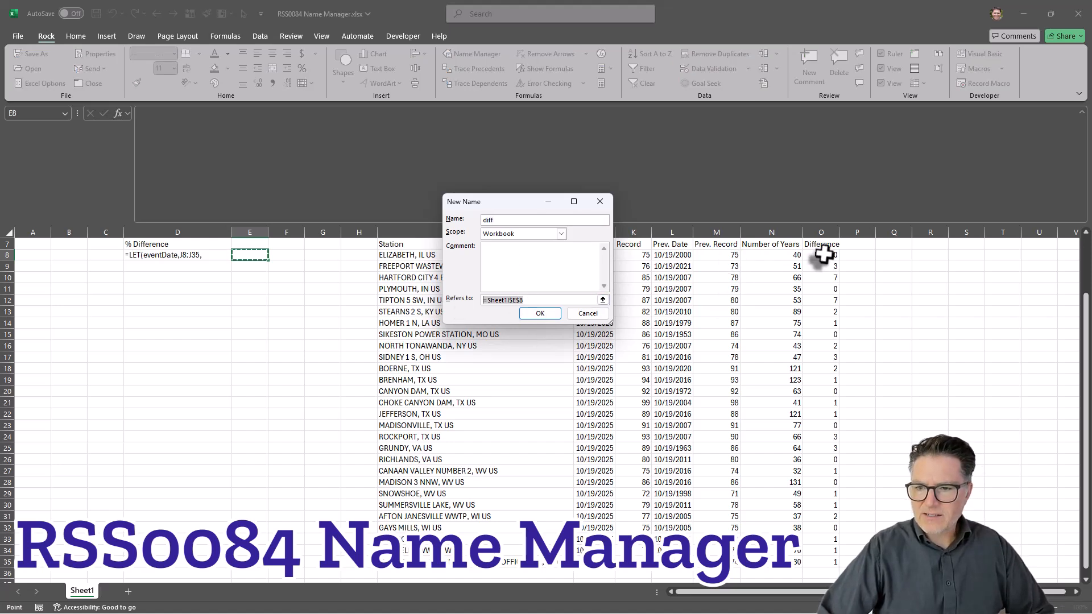
drag(824, 255, 834, 563)
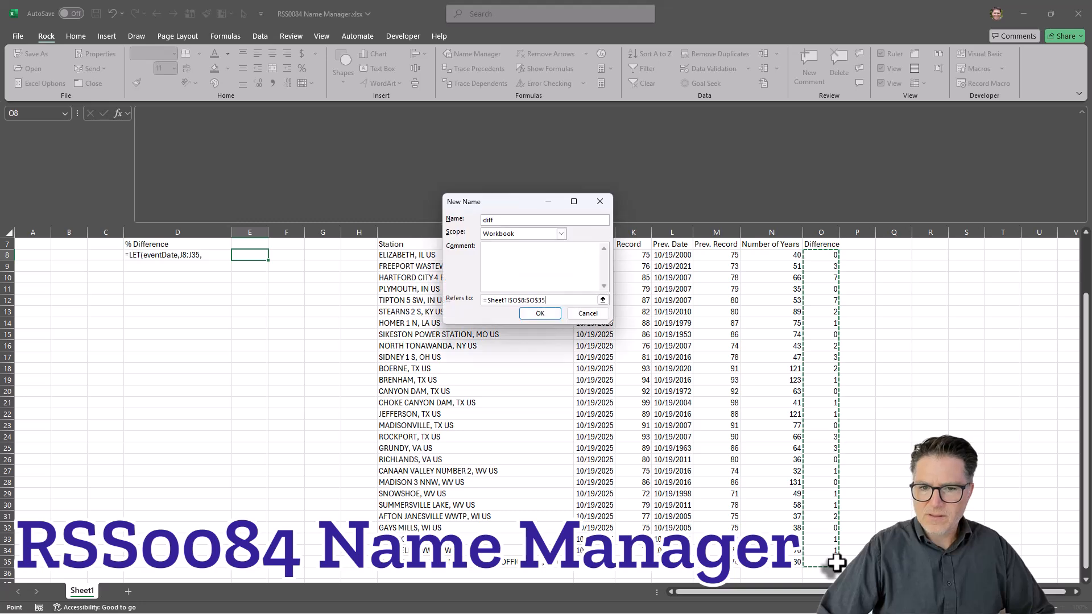
click(543, 314)
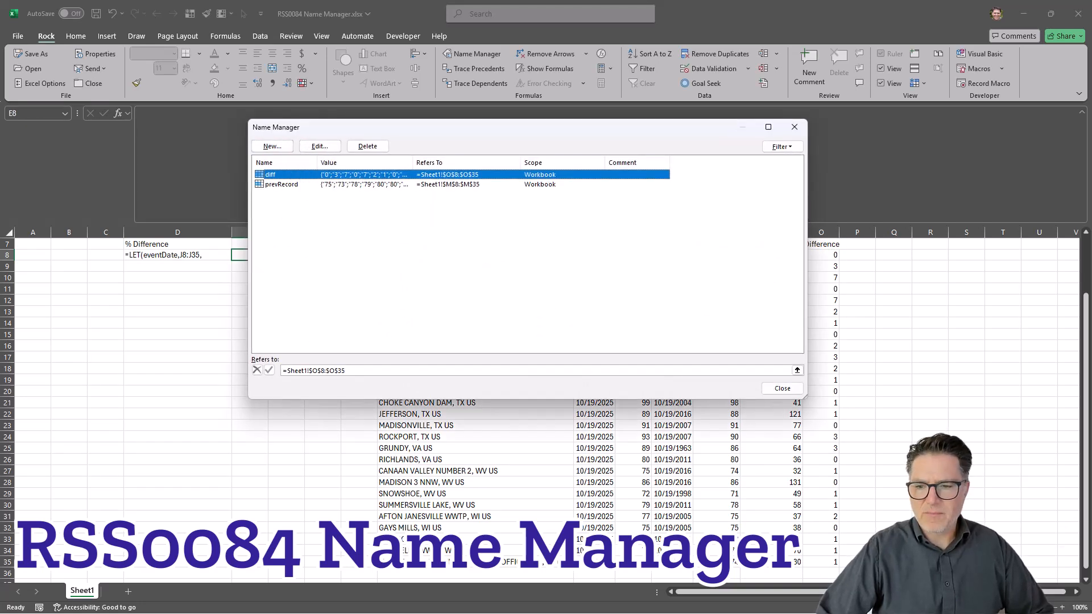
click(785, 390)
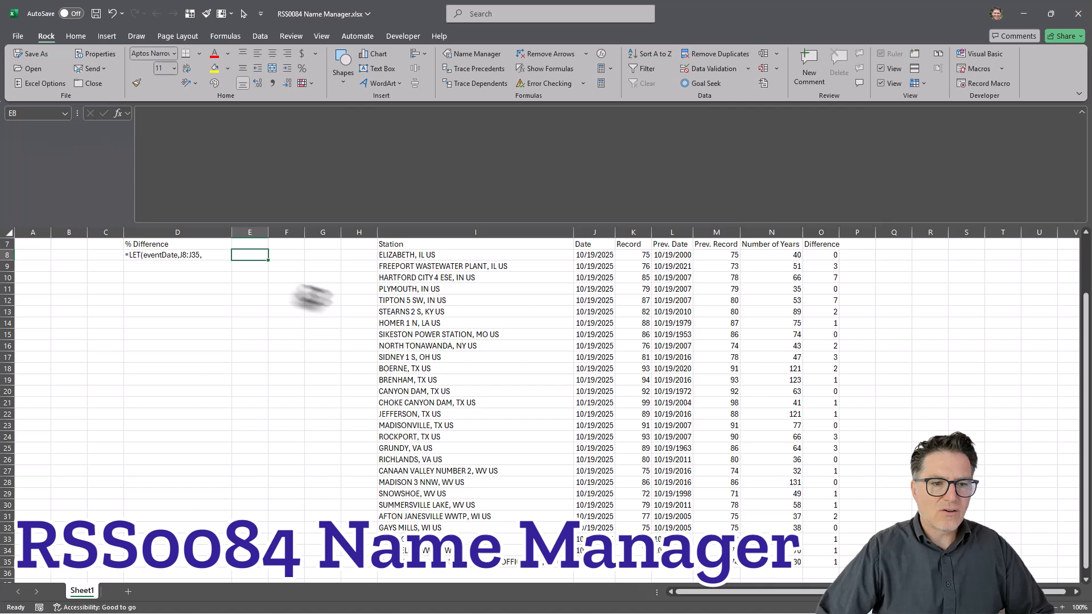
- Turn the text in D8 back into a live LET formula by deleting its leading apostrophe, keeping exec as diff/prevRecord
click(181, 259)
click(137, 114)
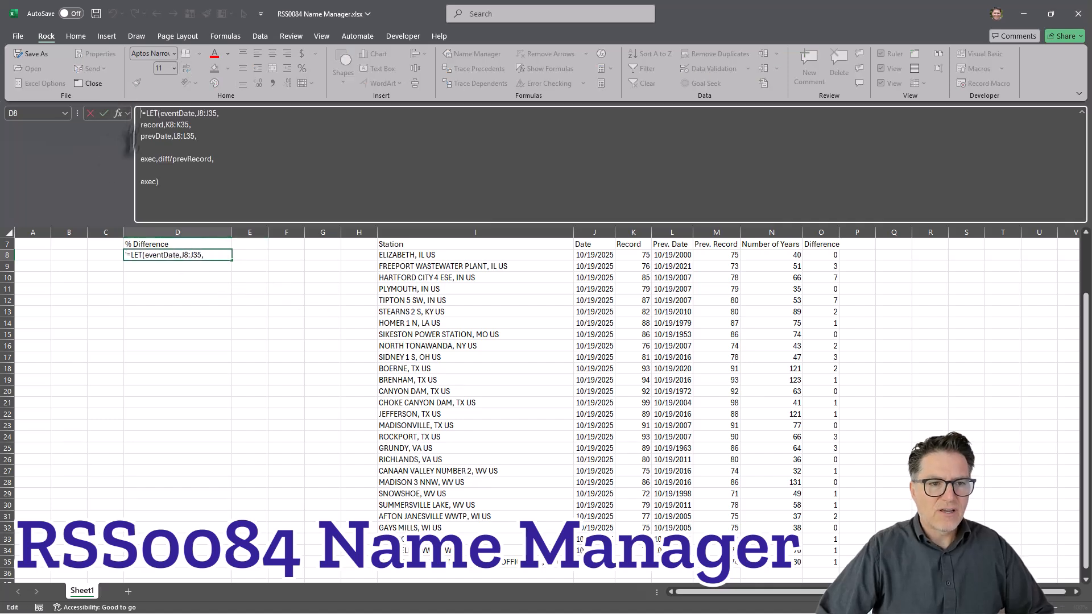
key(Delete)
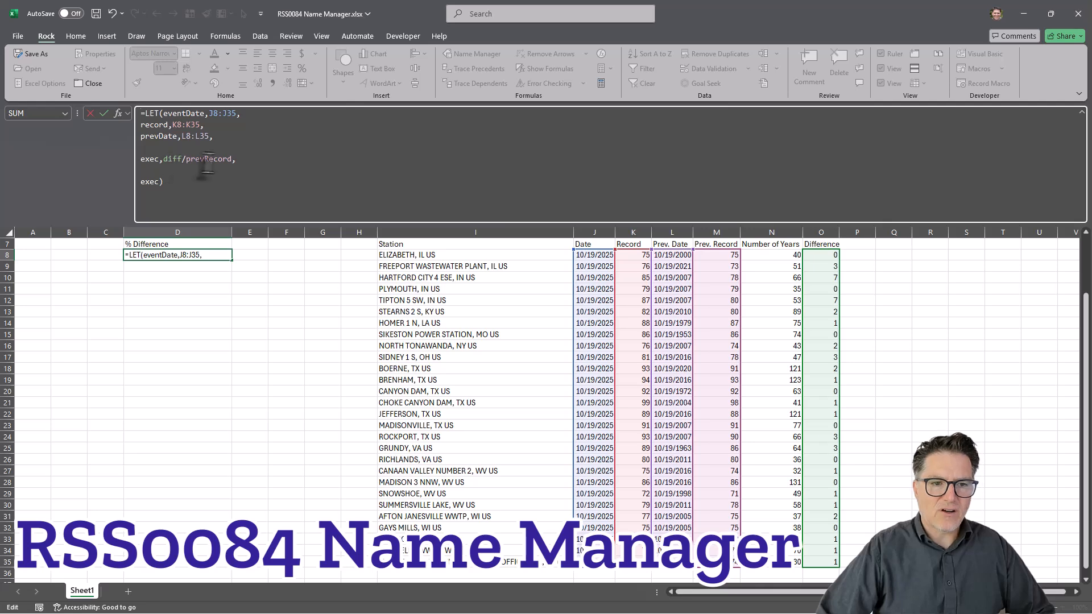
click(165, 182)
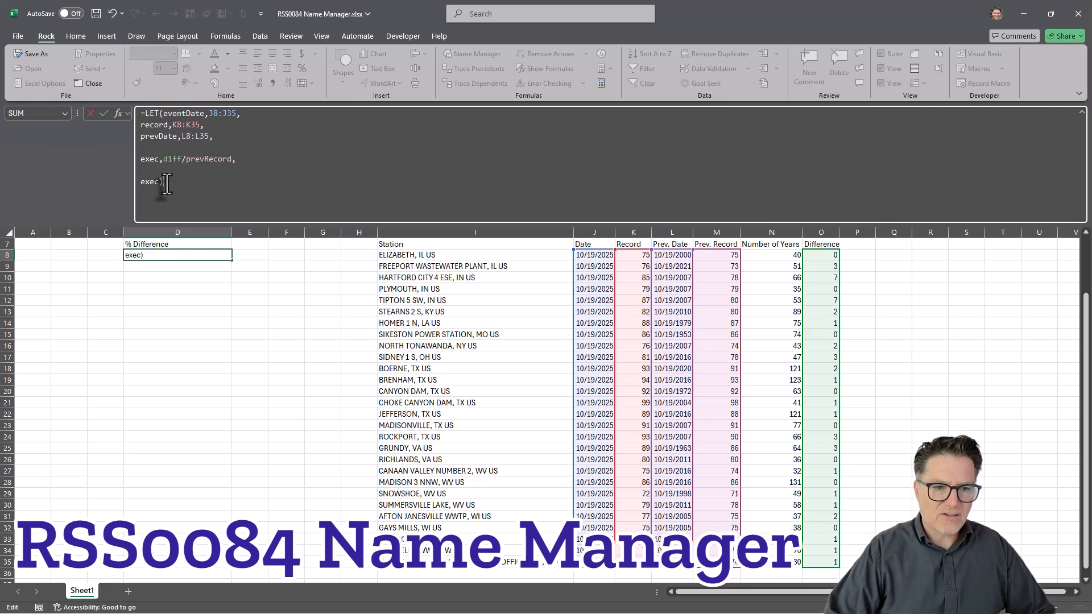
key(Return)
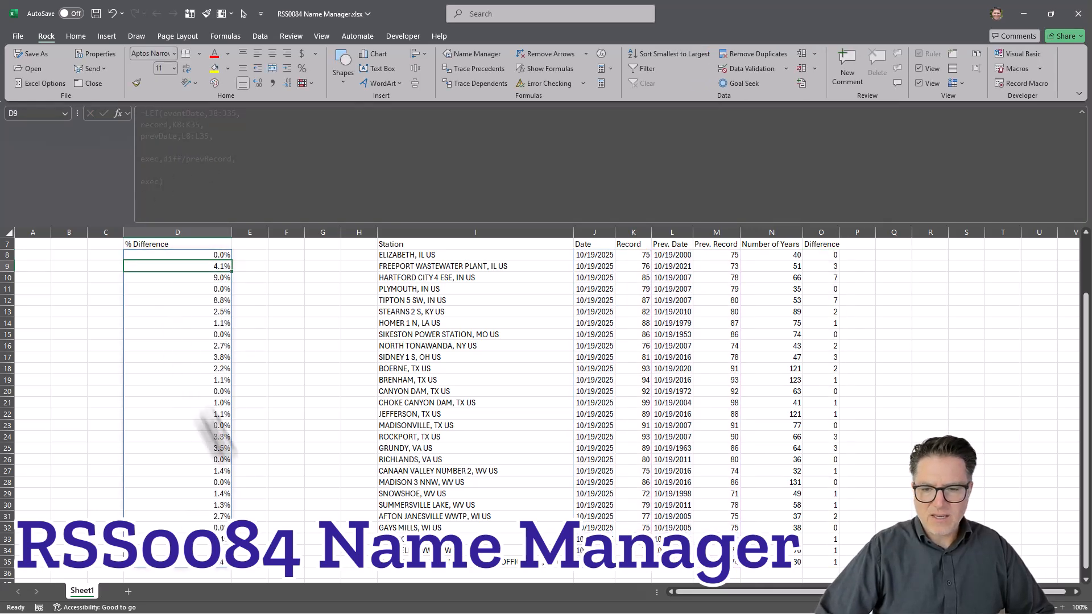
- Inspect the values of diff, prevRecord and the whole diff/prevRecord expression in D8's LET formula, and leave the formula as it is
click(194, 254)
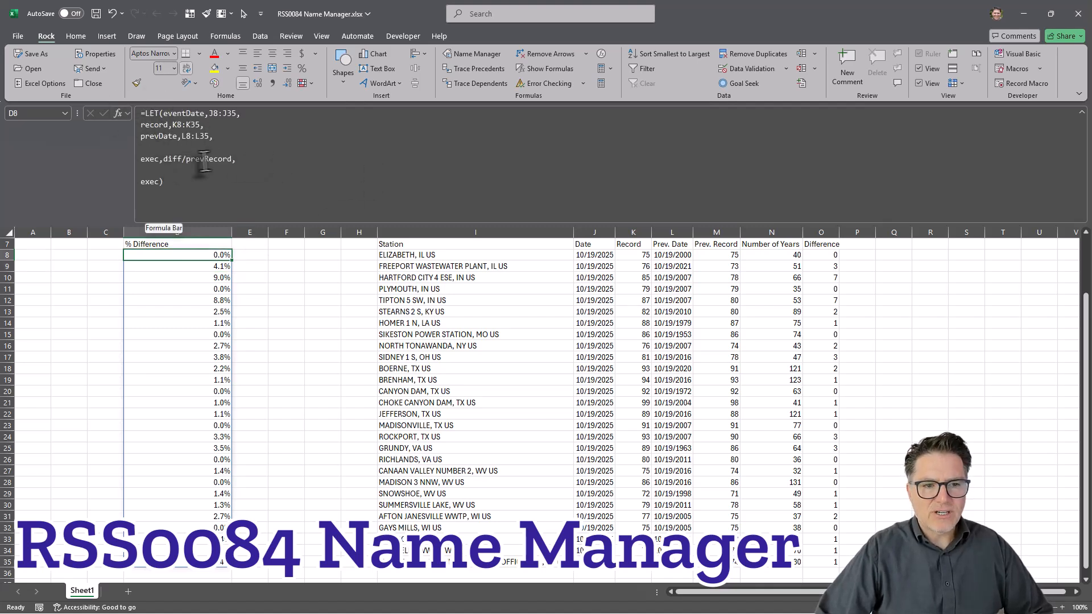
click(172, 160)
double_click(171, 160)
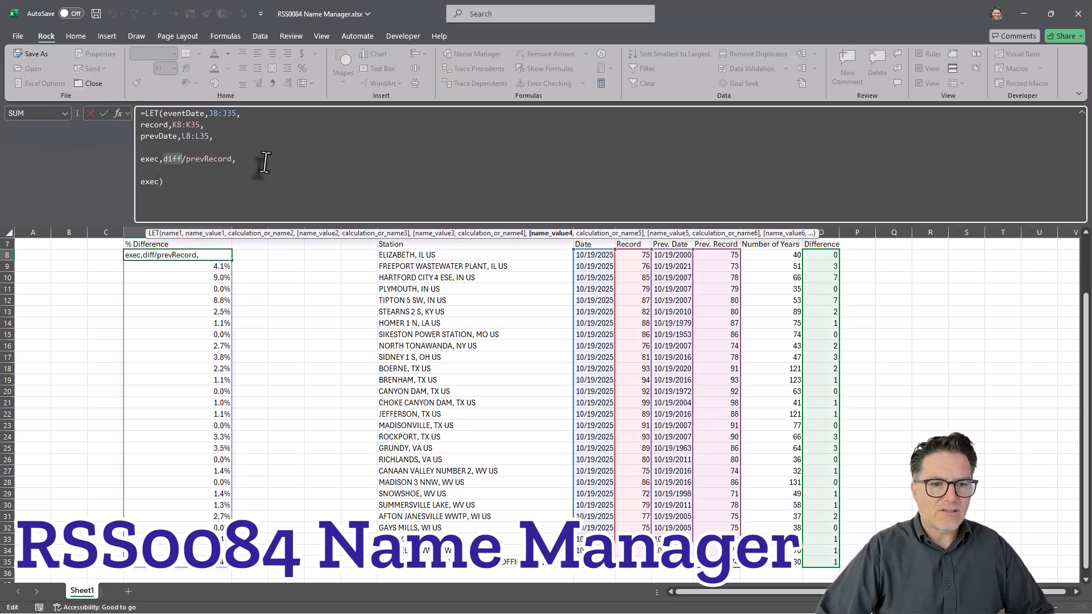
double_click(194, 160)
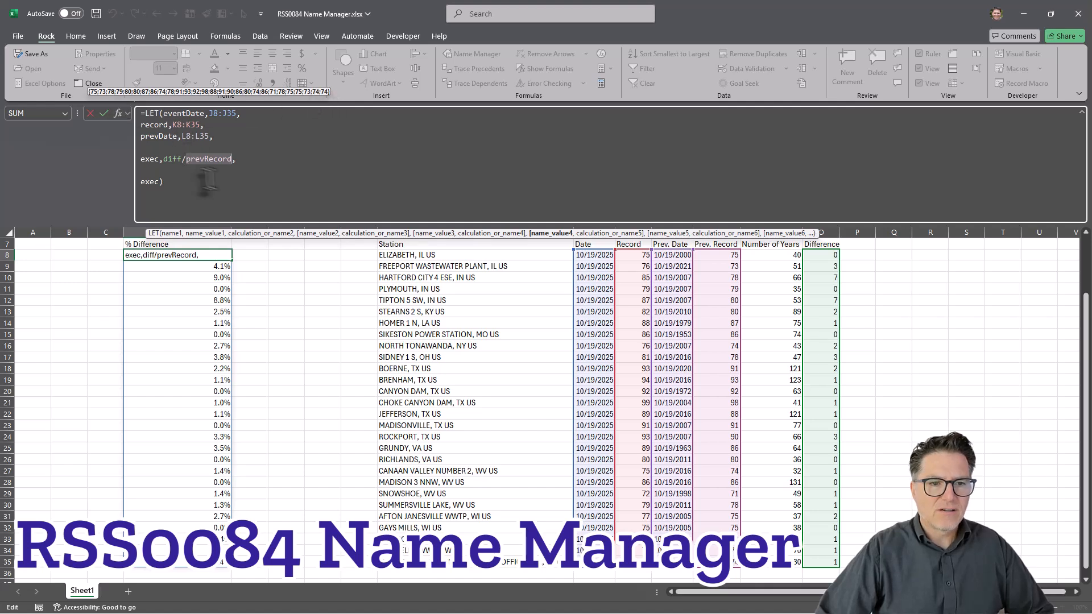
click(174, 181)
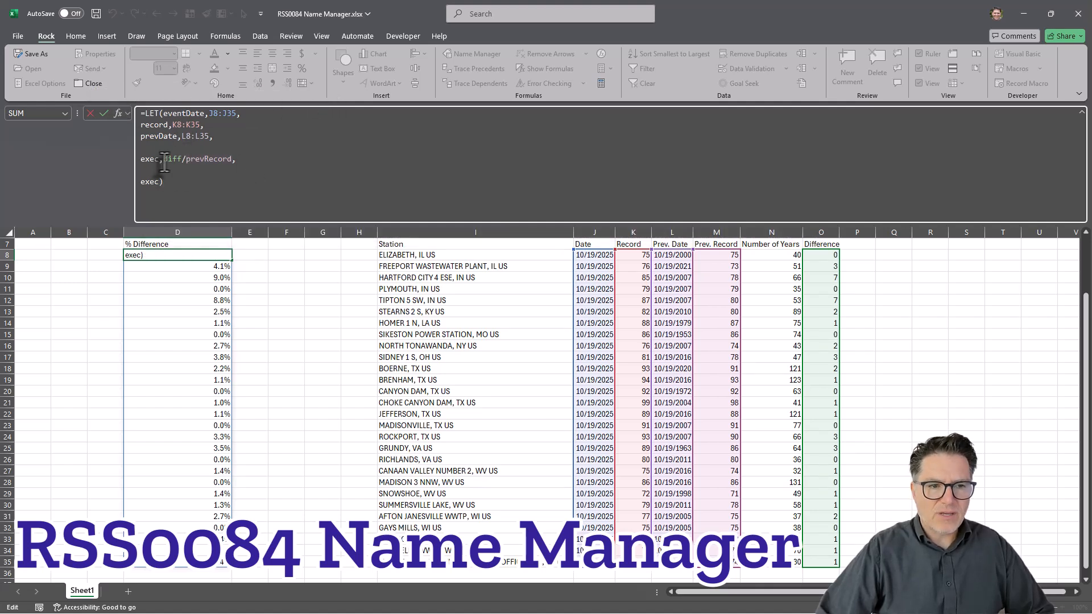
drag(164, 160, 233, 162)
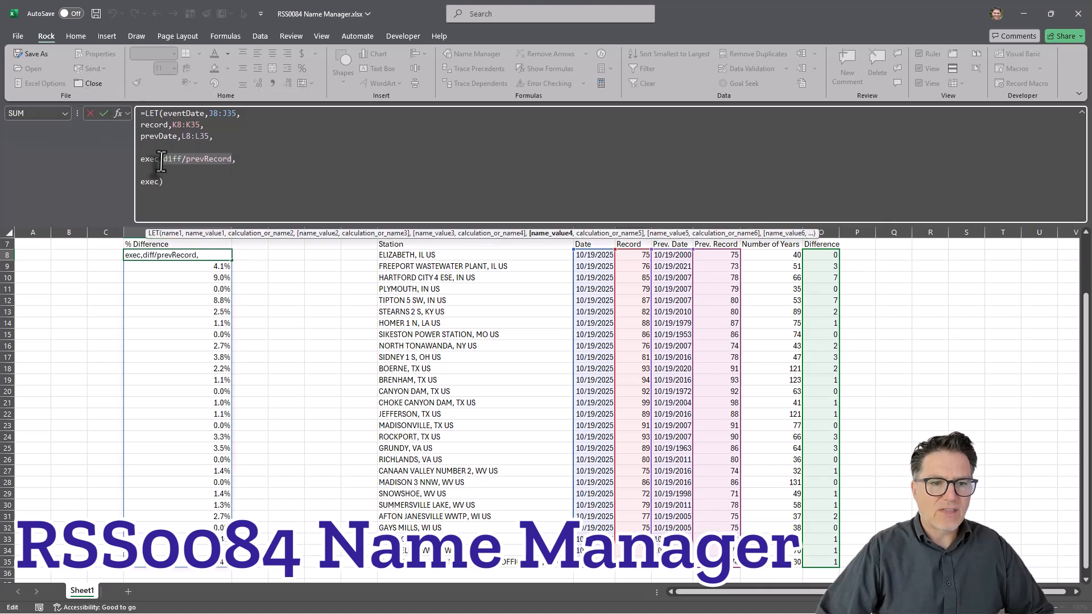
click(238, 161)
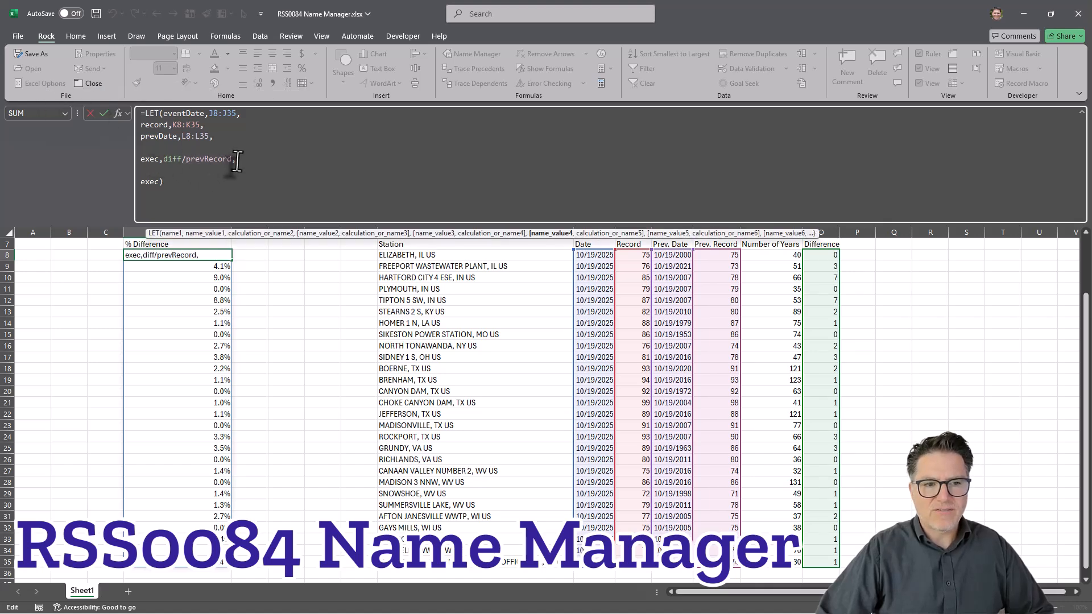
shift+click(231, 161)
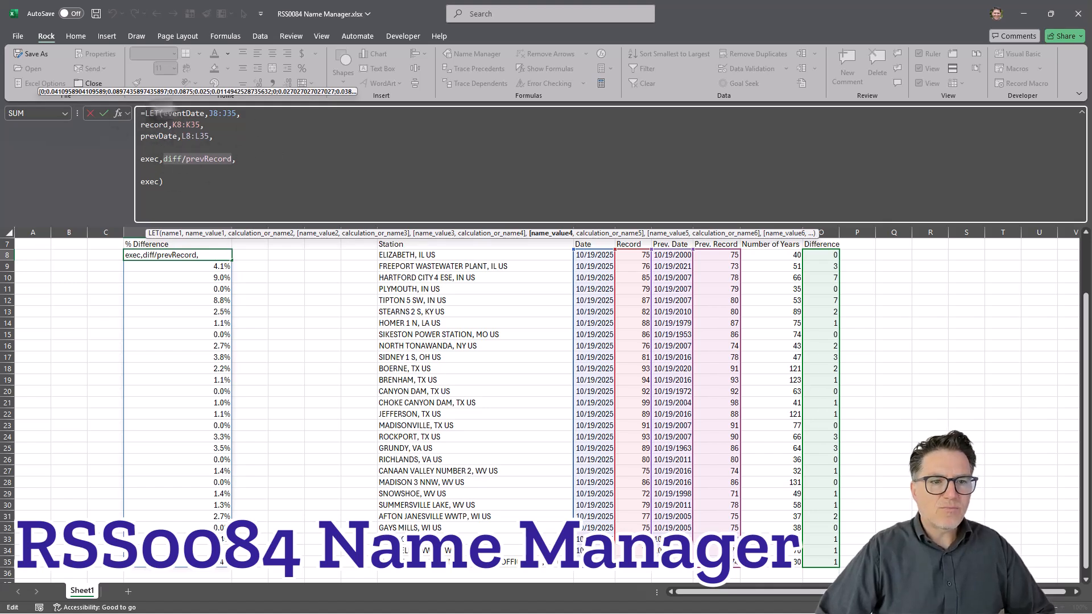
click(266, 165)
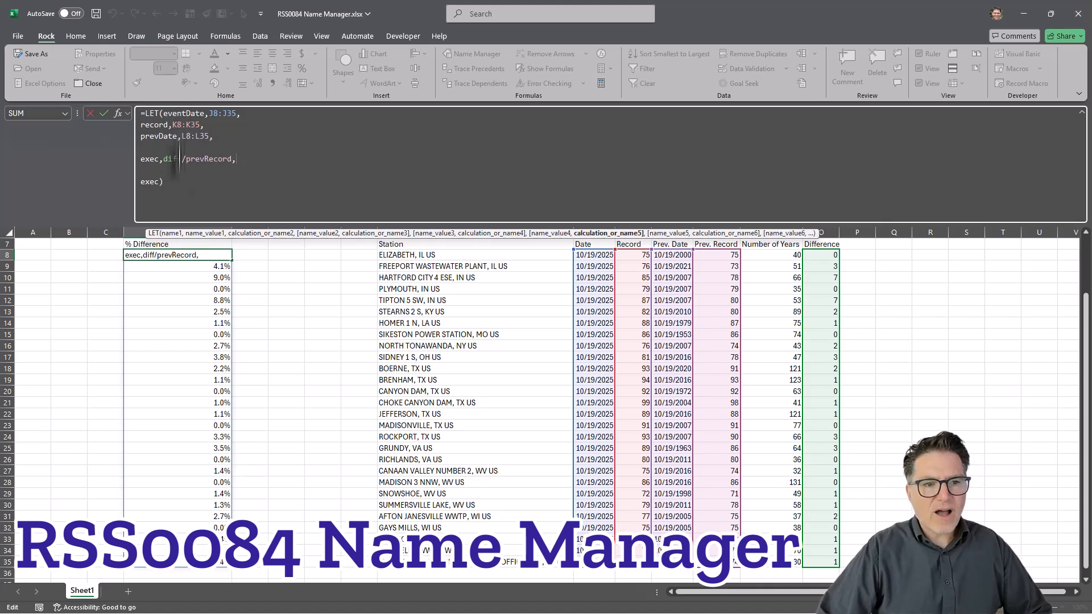
click(255, 177)
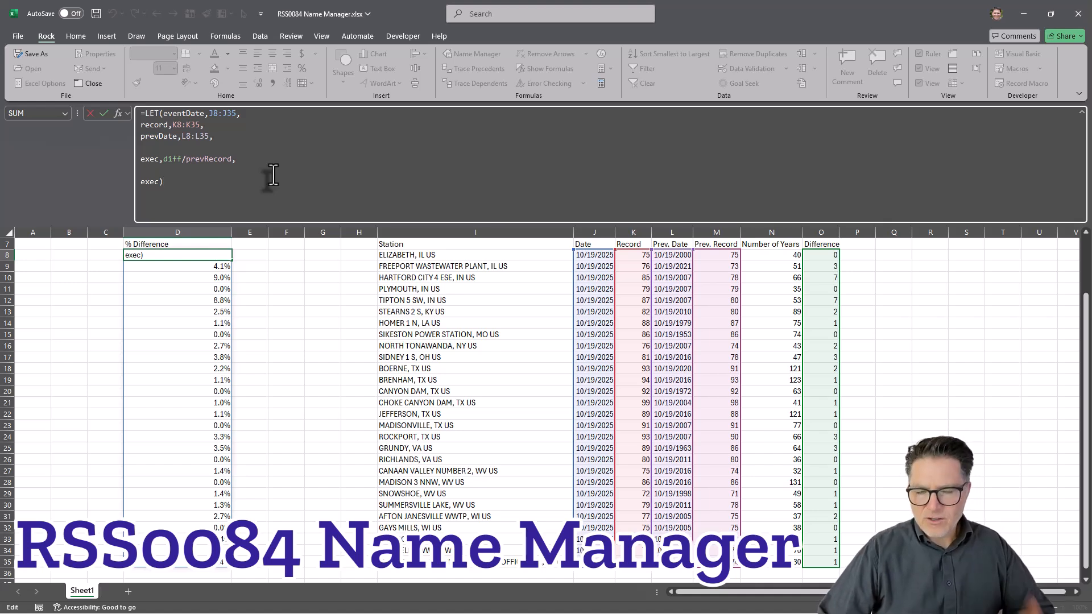
key(Tab)
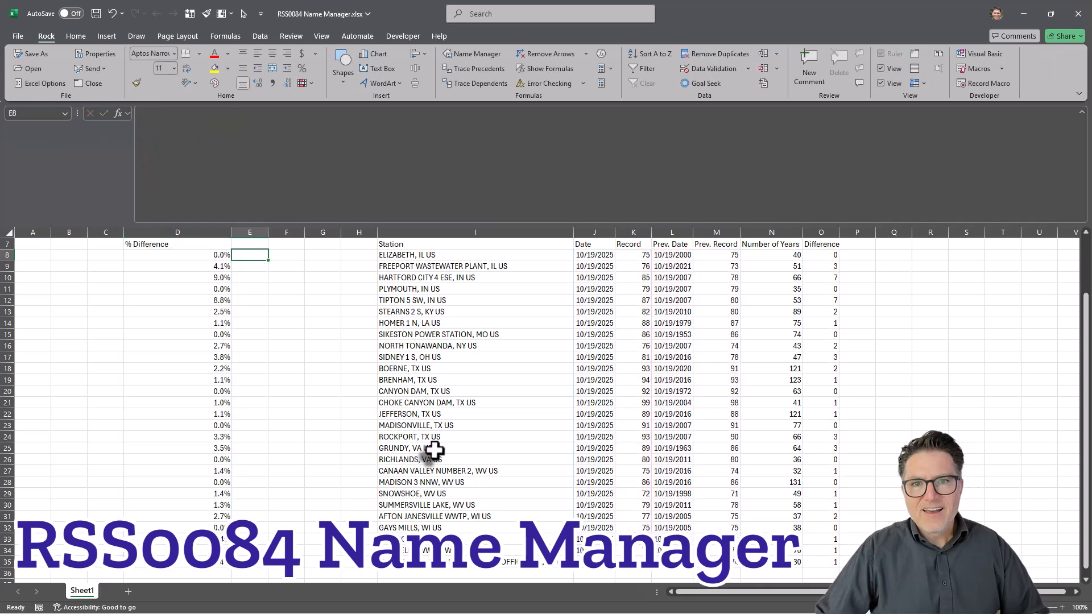